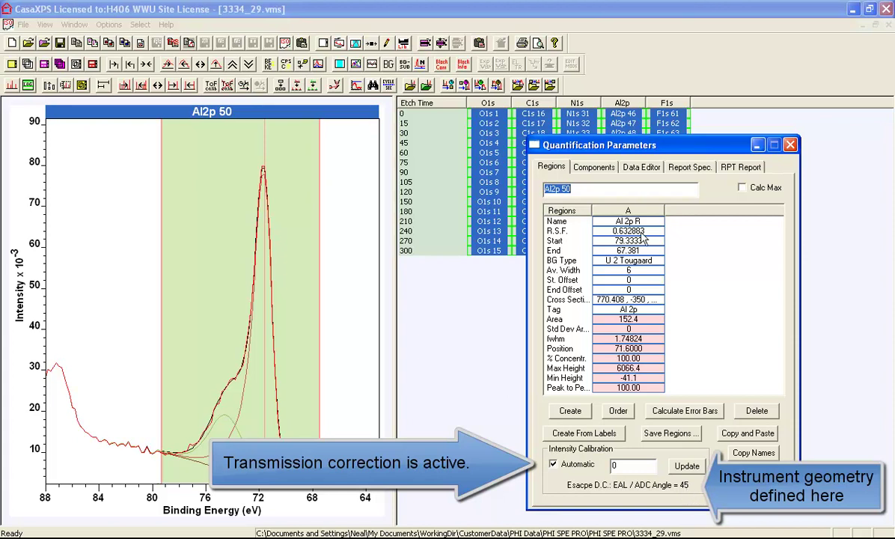
Step: Examine the fitted component parameters of spectrum Al2p 50, highlighting the Al 2p Metal component and the Al 2p component in turn
click(593, 167)
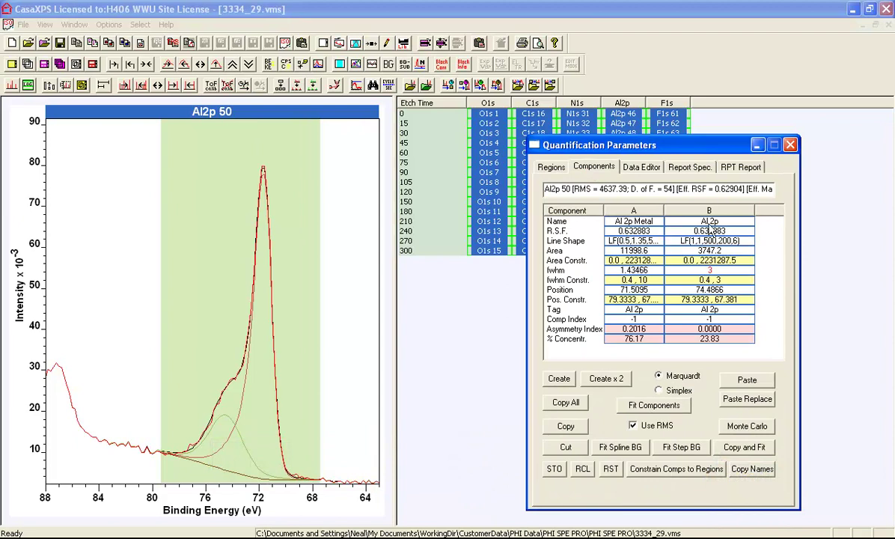
click(648, 232)
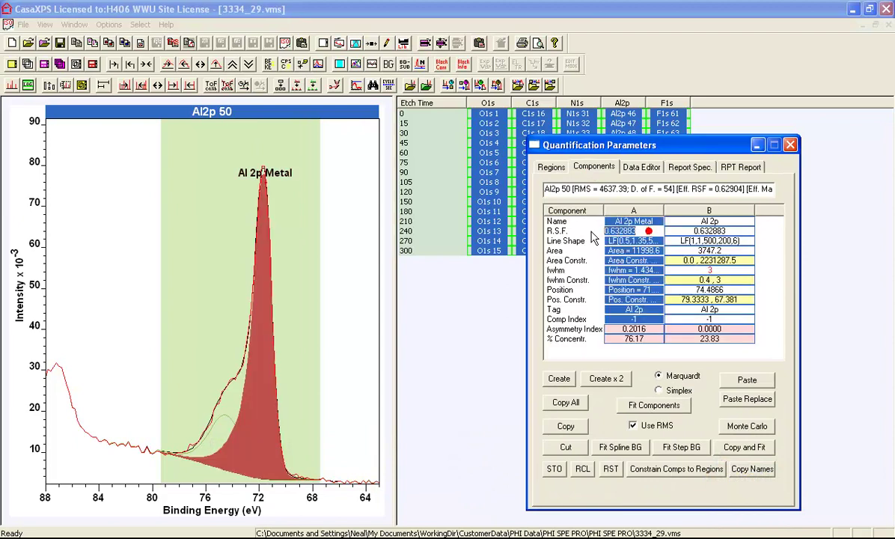
click(737, 232)
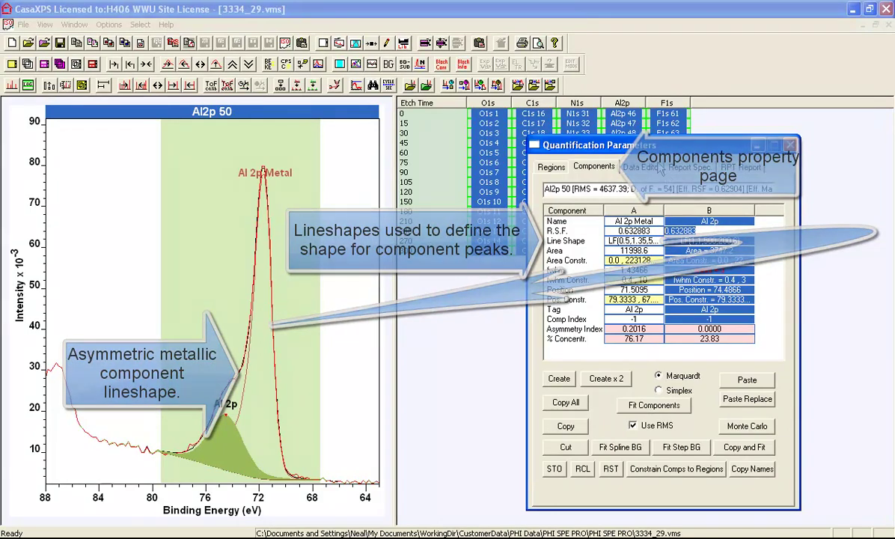
drag(636, 147, 640, 152)
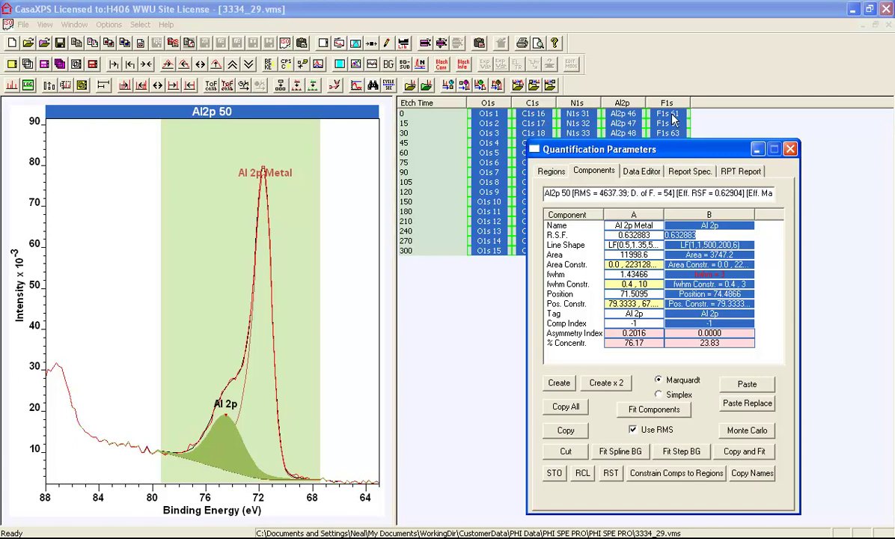
Step: Review the custom report's quantification item names and formulas in the report specification, and select the Al 2p R item
click(688, 172)
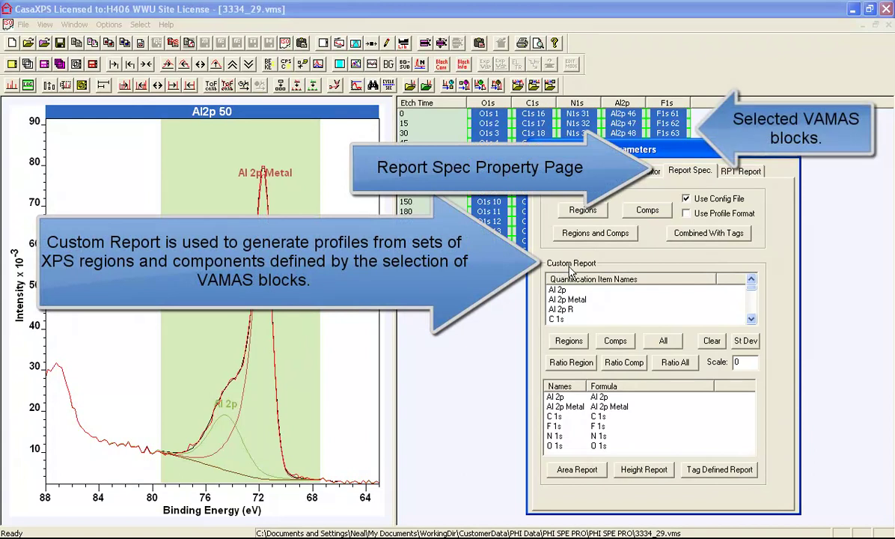
click(750, 319)
click(751, 320)
click(750, 320)
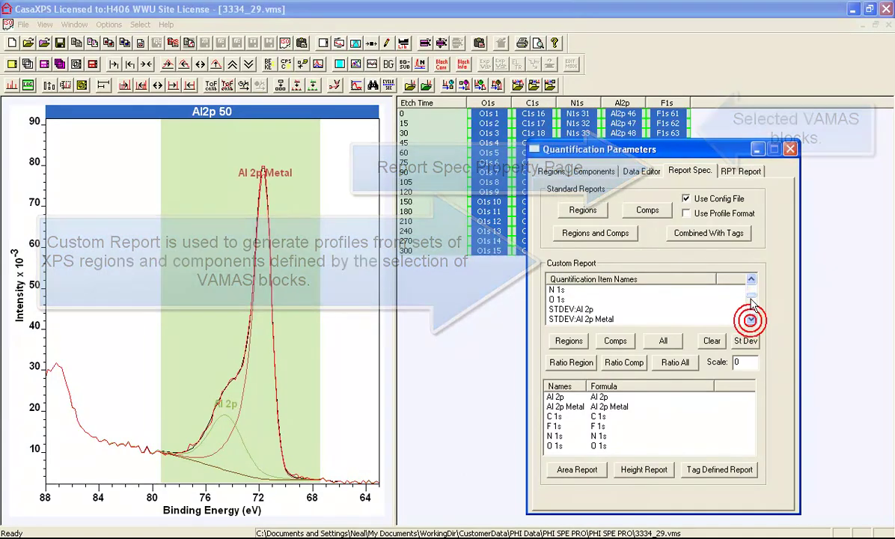
click(750, 280)
click(751, 280)
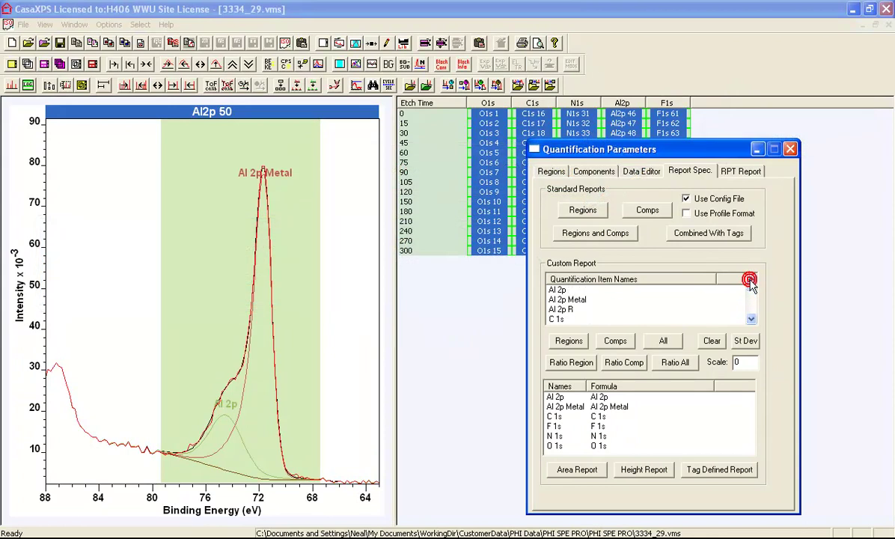
click(559, 309)
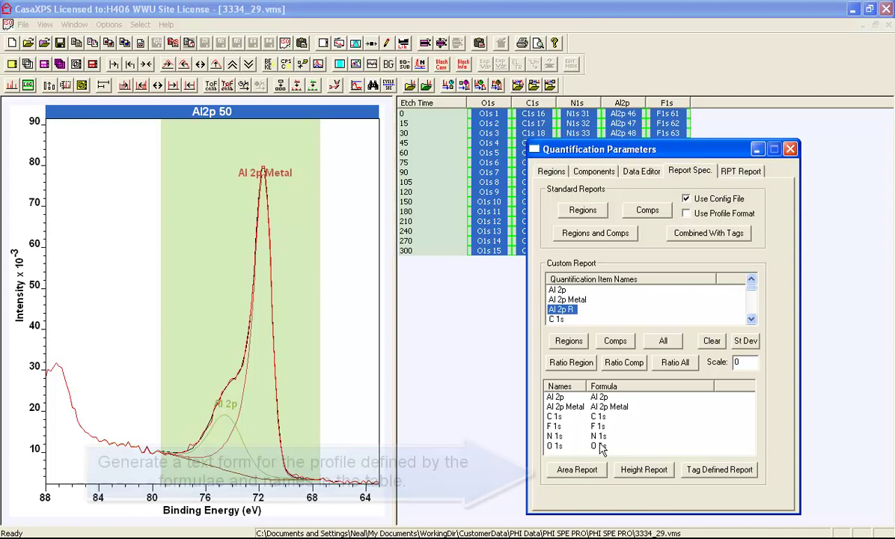
Step: Generate the custom area report for the selected blocks and create a new profile file from its table
click(577, 469)
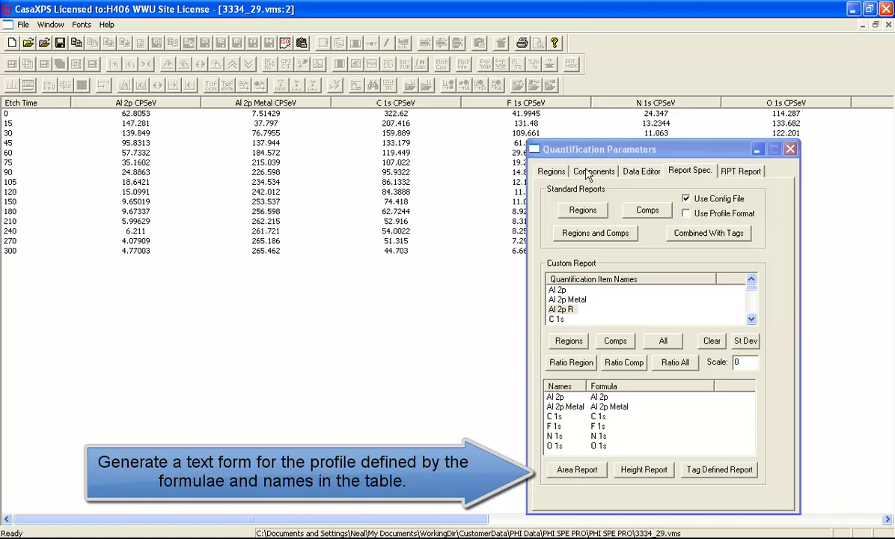
drag(576, 149, 618, 168)
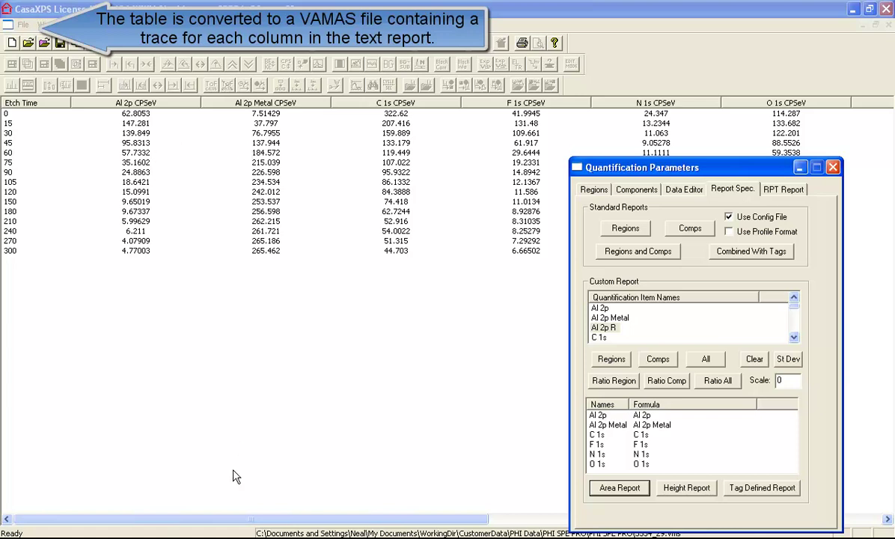
drag(219, 518, 589, 515)
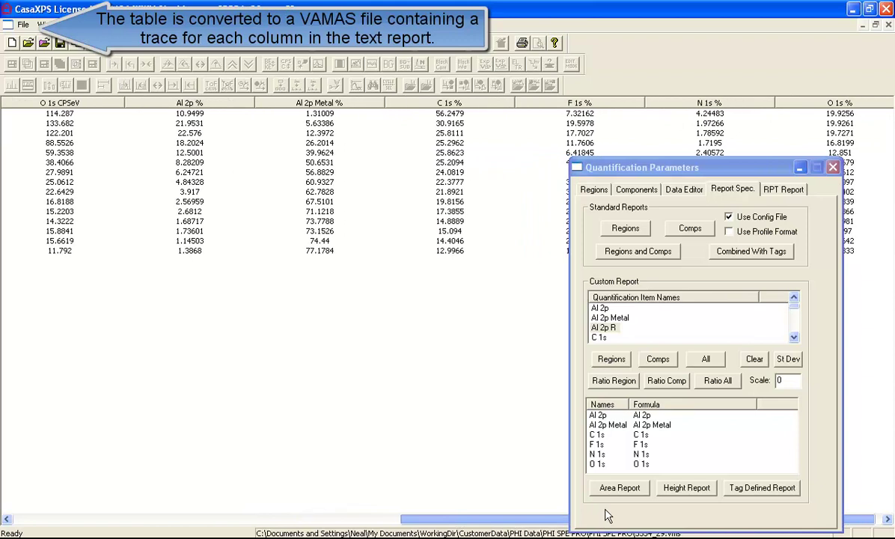
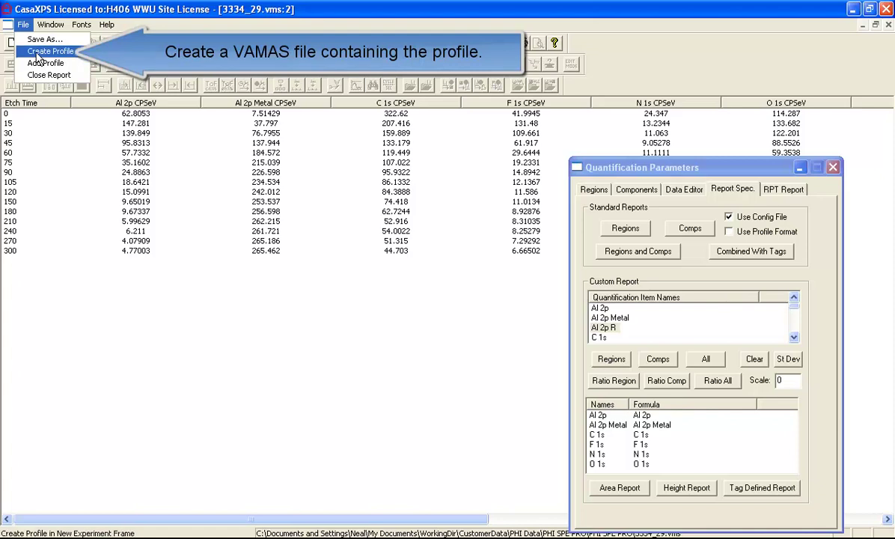
click(37, 58)
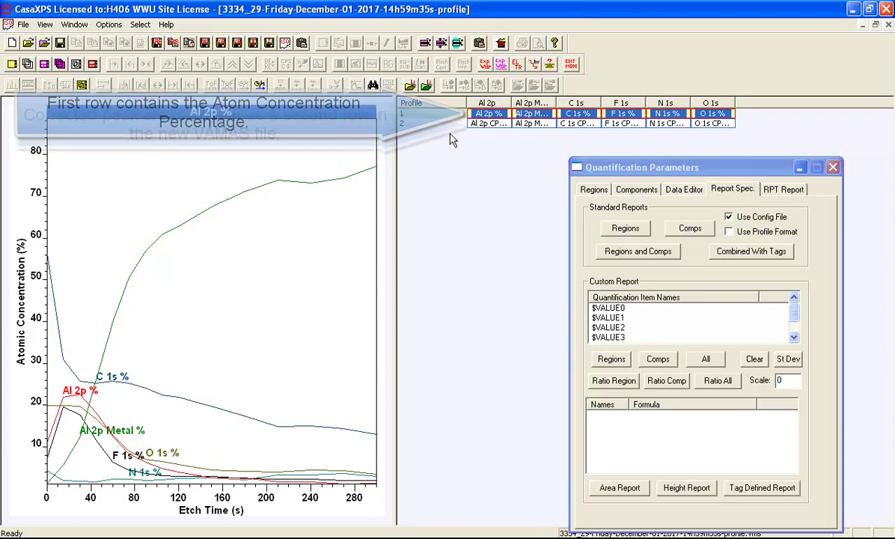
Step: Overlay the CPSeV peak-area traces of the second profile row, then return to the atomic concentration traces of the first row
click(586, 123)
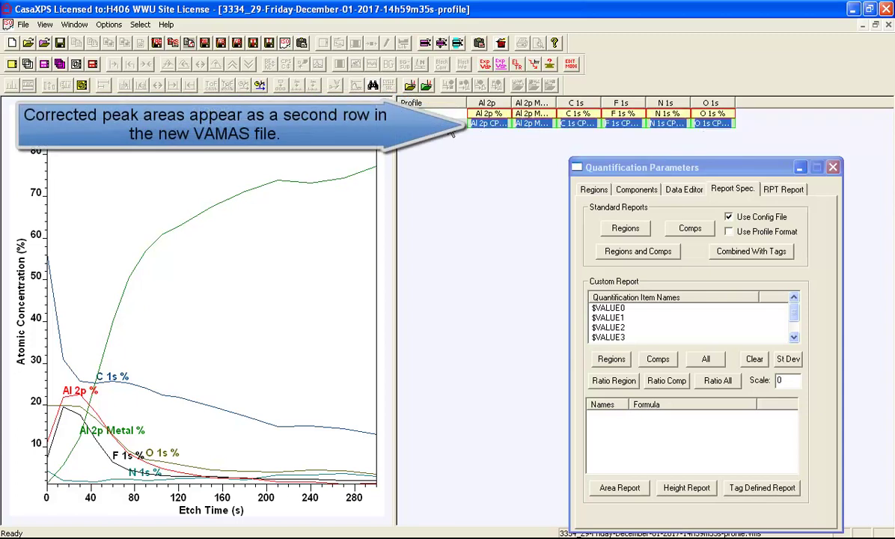
double_click(511, 103)
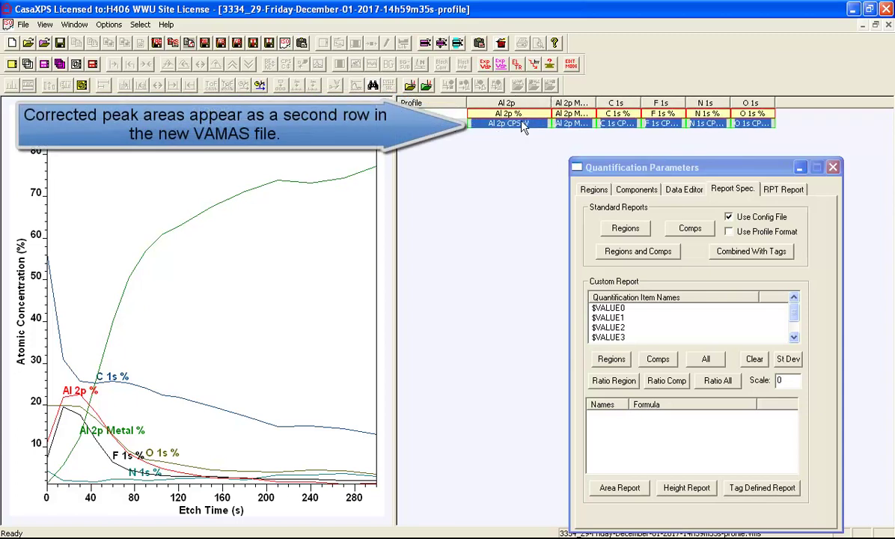
click(27, 64)
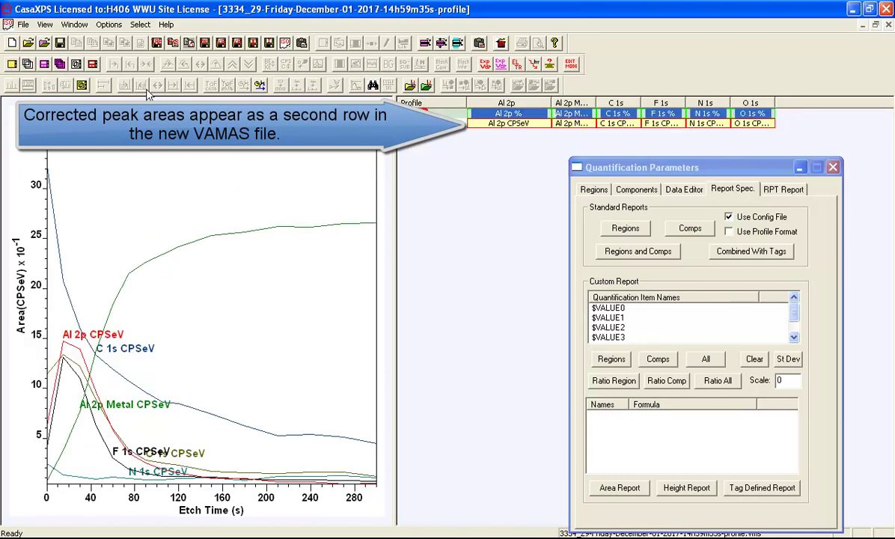
click(30, 63)
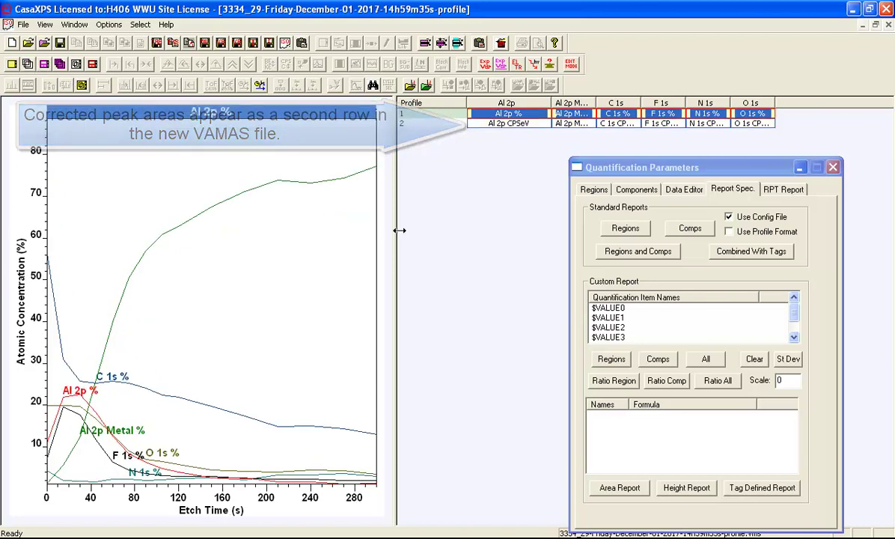
Step: Widen the plot pane and replace the plot's block title with the Id title in the tile display parameters
drag(395, 227, 470, 227)
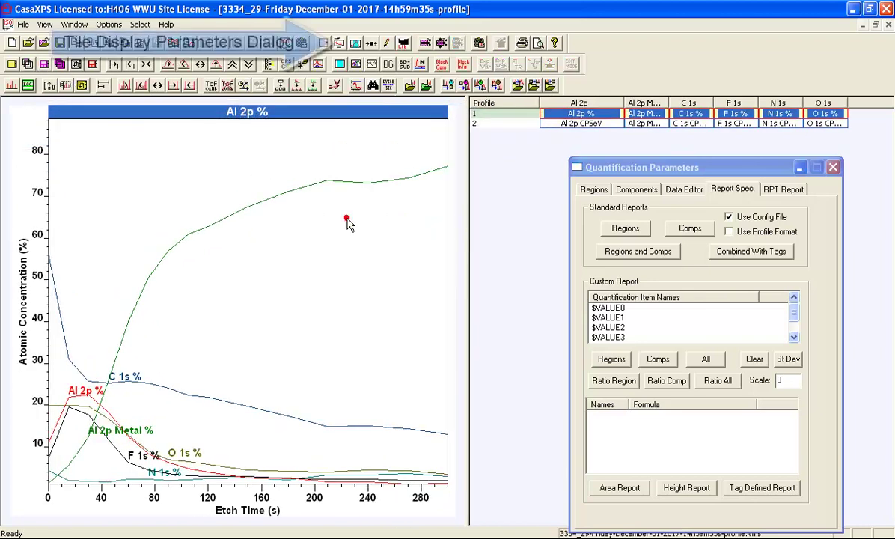
click(316, 43)
drag(362, 94, 594, 106)
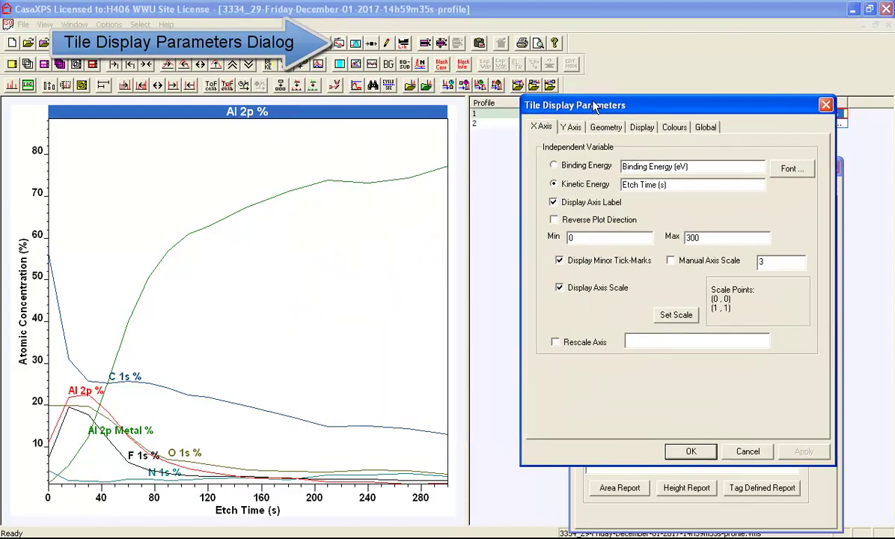
click(636, 127)
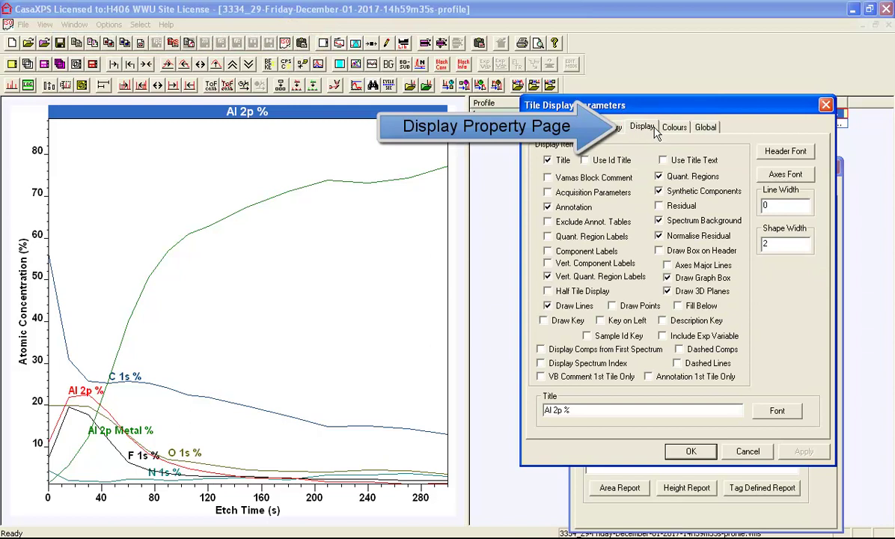
click(559, 157)
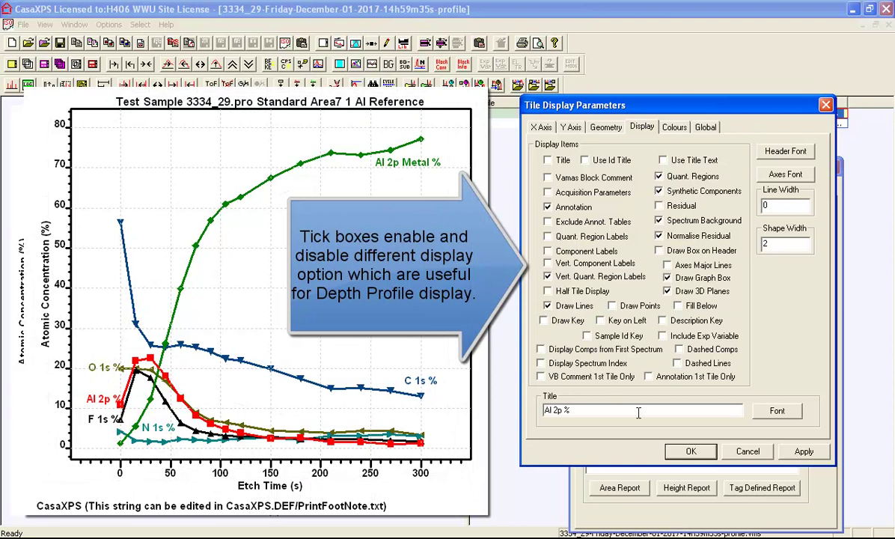
click(803, 450)
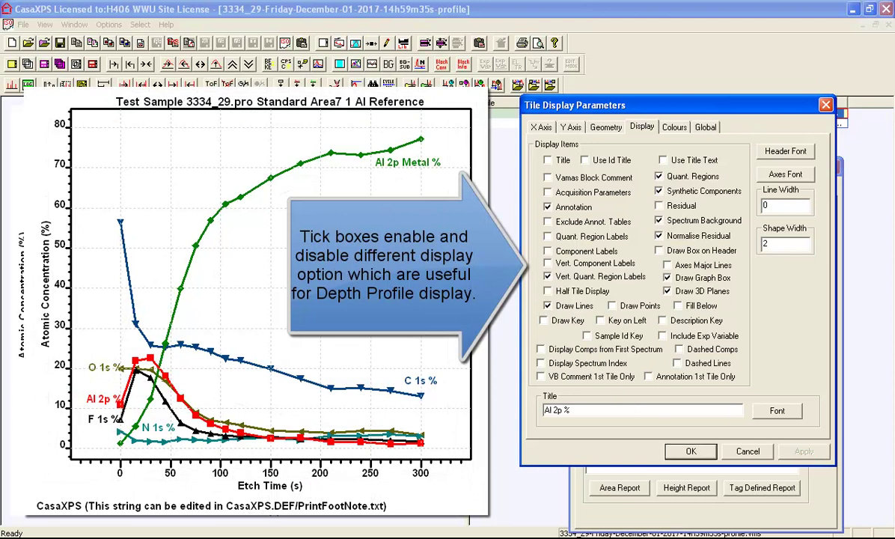
click(596, 162)
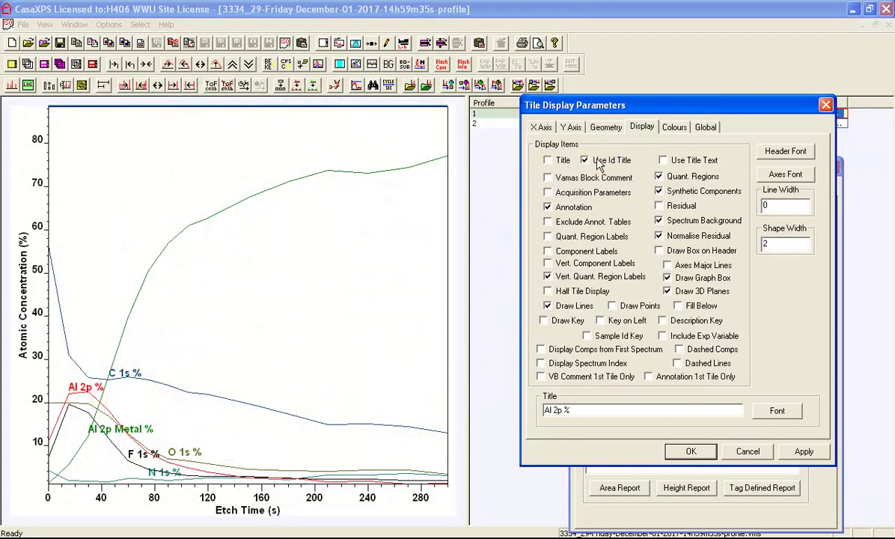
drag(576, 105, 589, 143)
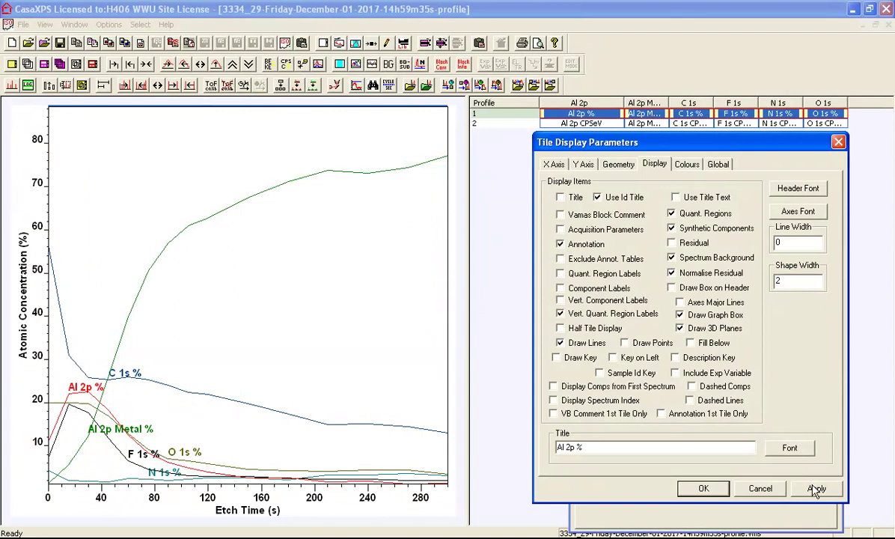
click(816, 489)
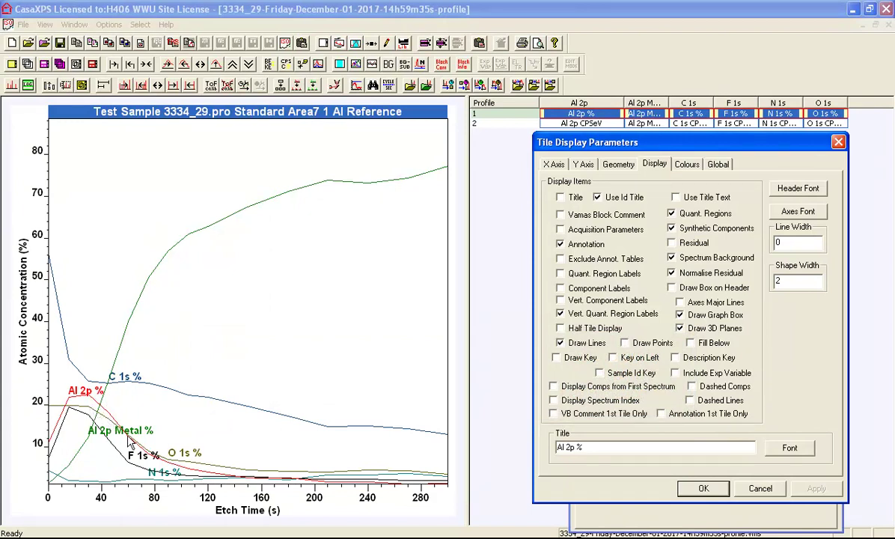
Step: Show a coloured key for the overlaid profiles with Draw Key and place it using Key on Left
click(573, 360)
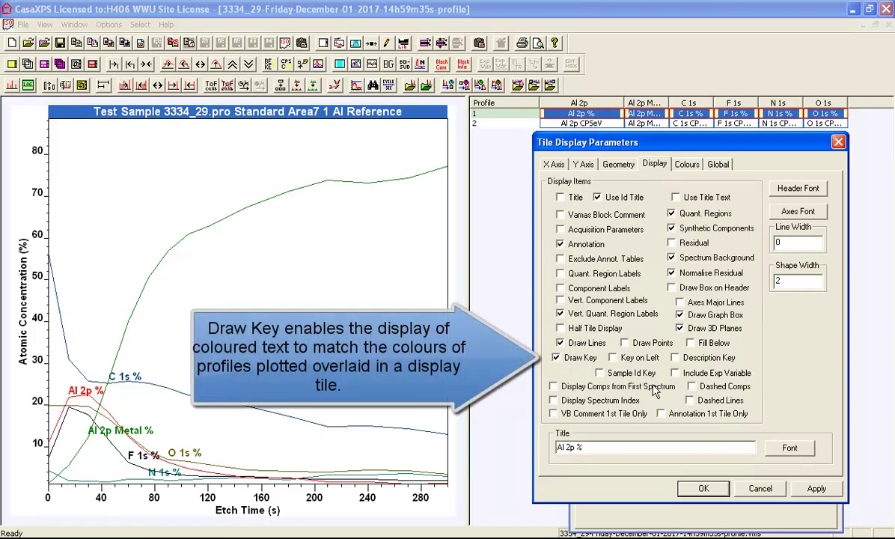
click(816, 489)
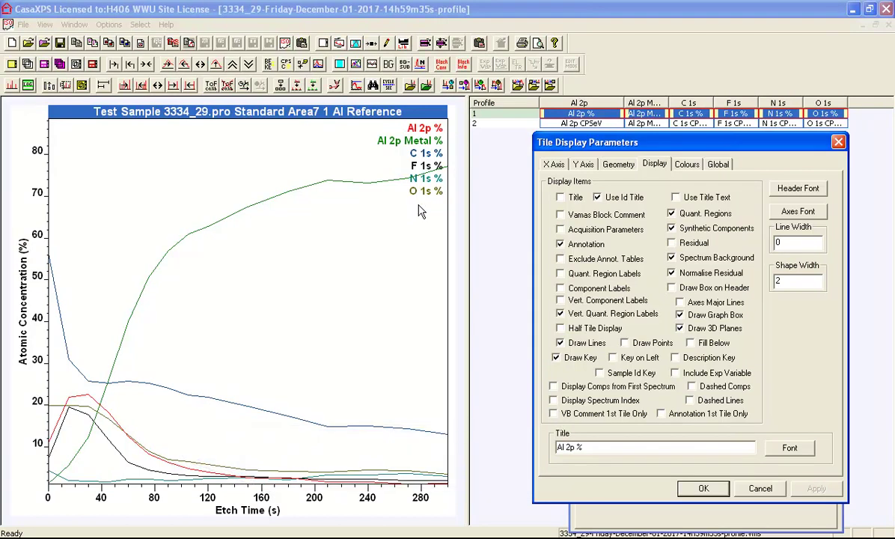
click(612, 357)
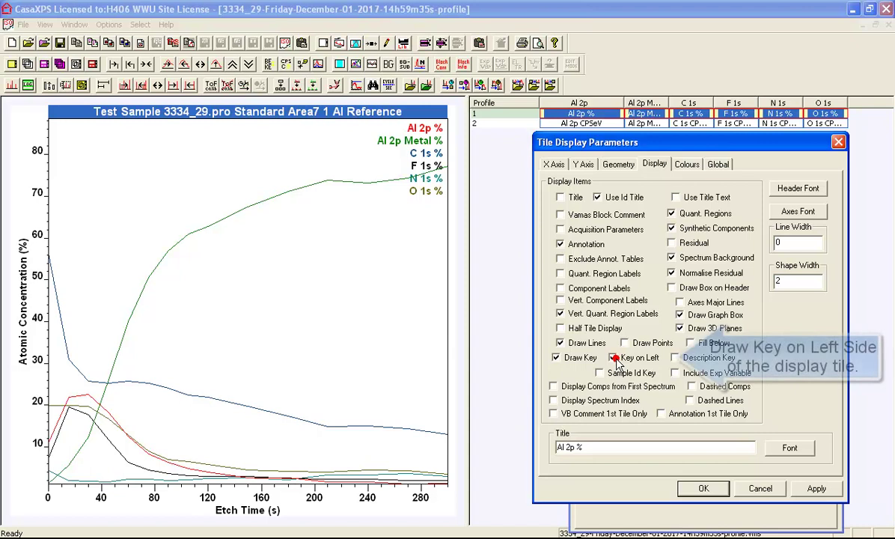
click(815, 490)
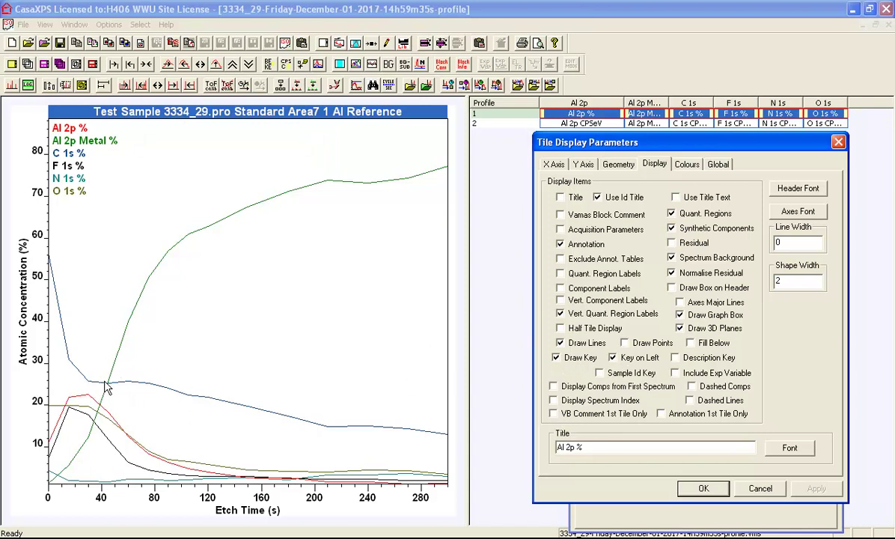
Step: Turn off Draw Key, set the profile plot's line width to 8, and close the tile display parameters
click(575, 359)
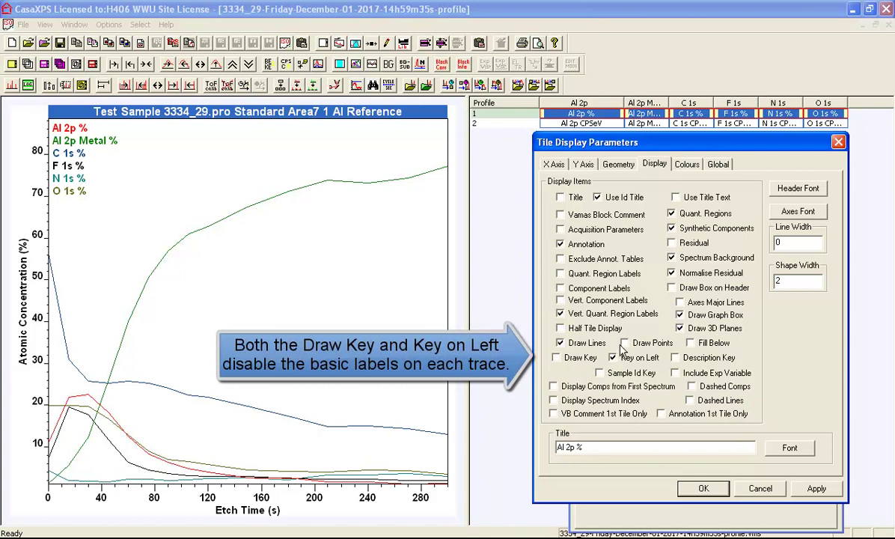
click(815, 488)
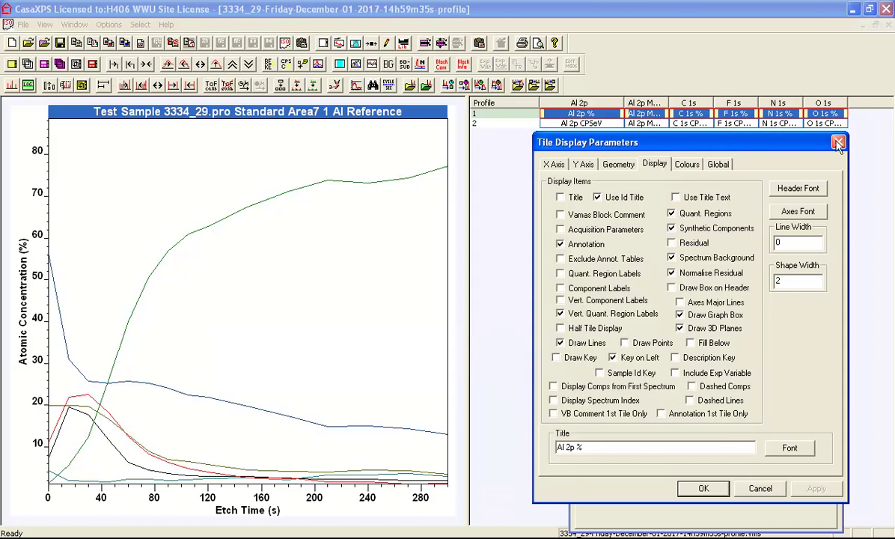
text(8)
click(816, 488)
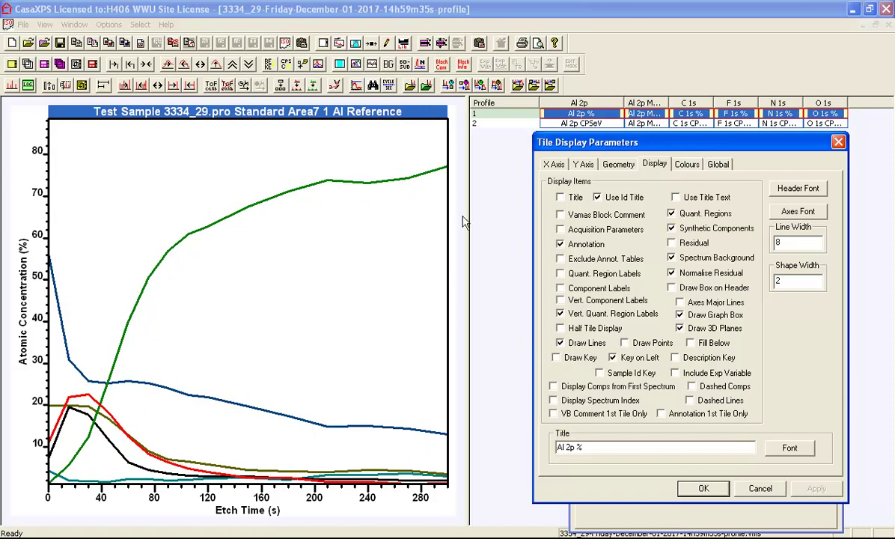
click(838, 143)
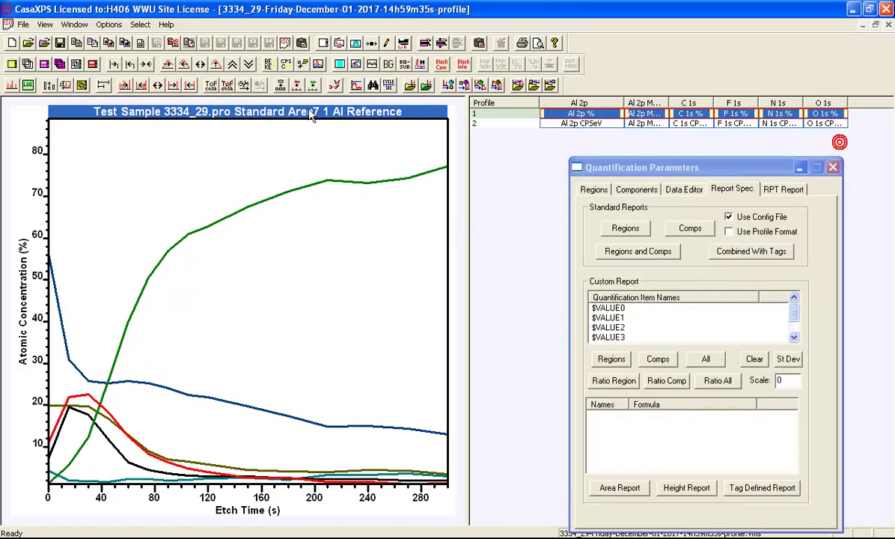
Step: Open the annotation peak labels beside the plot and create coloured labels for all overlaid traces on the active block
click(385, 43)
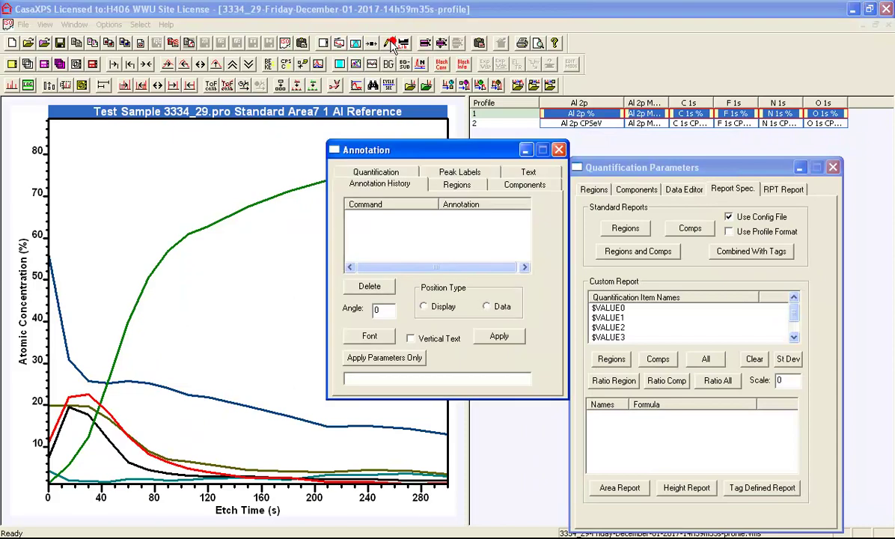
drag(402, 147, 625, 156)
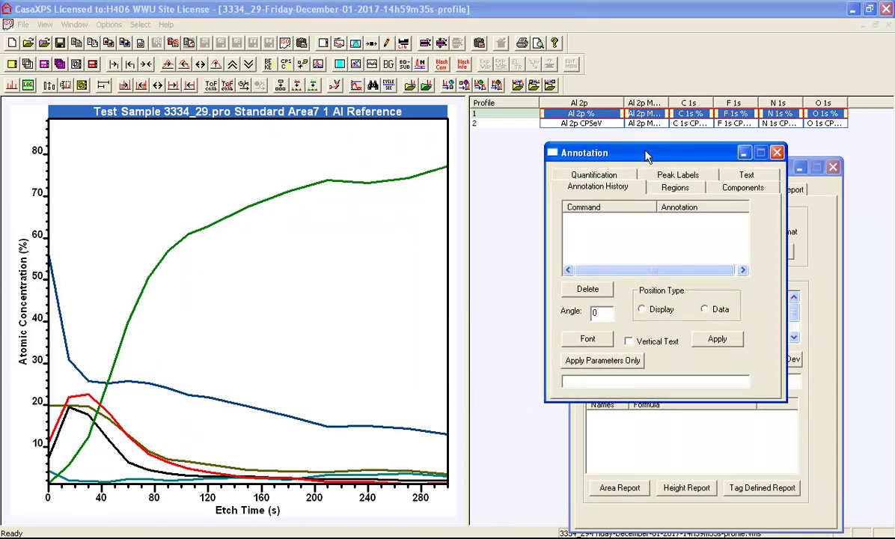
click(658, 174)
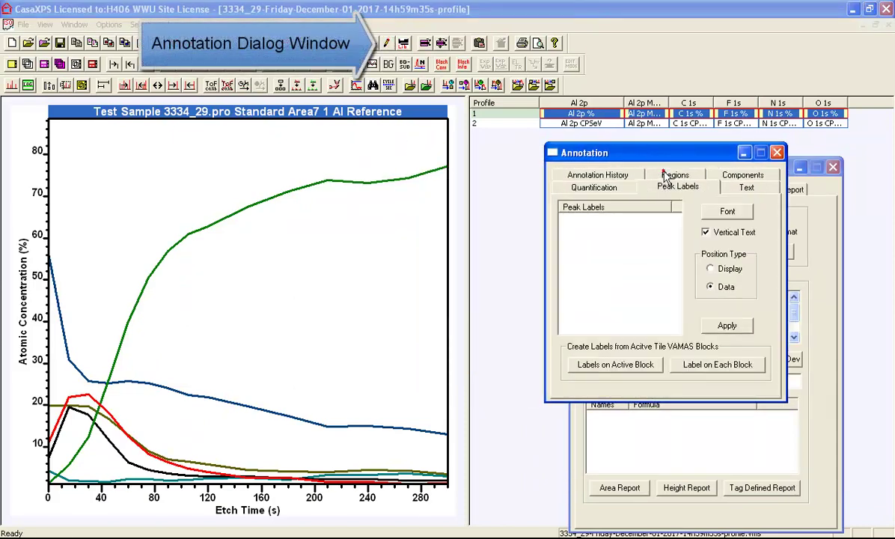
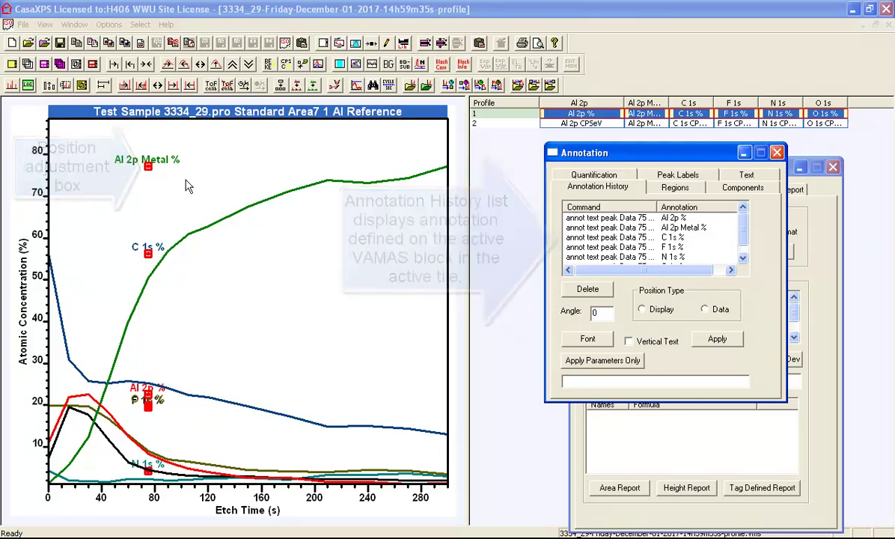
Step: Overlay the CPSeV traces of the second profile row and create a peak label on each individual block
click(512, 128)
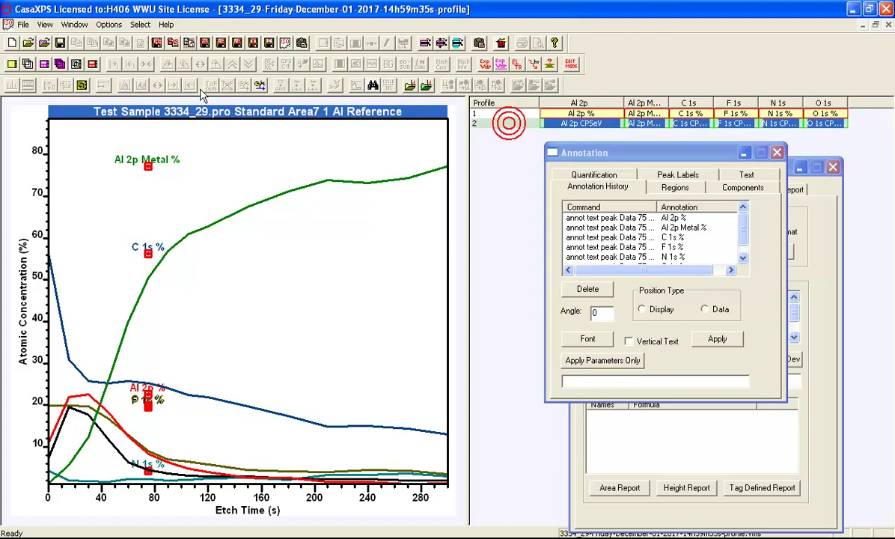
click(27, 64)
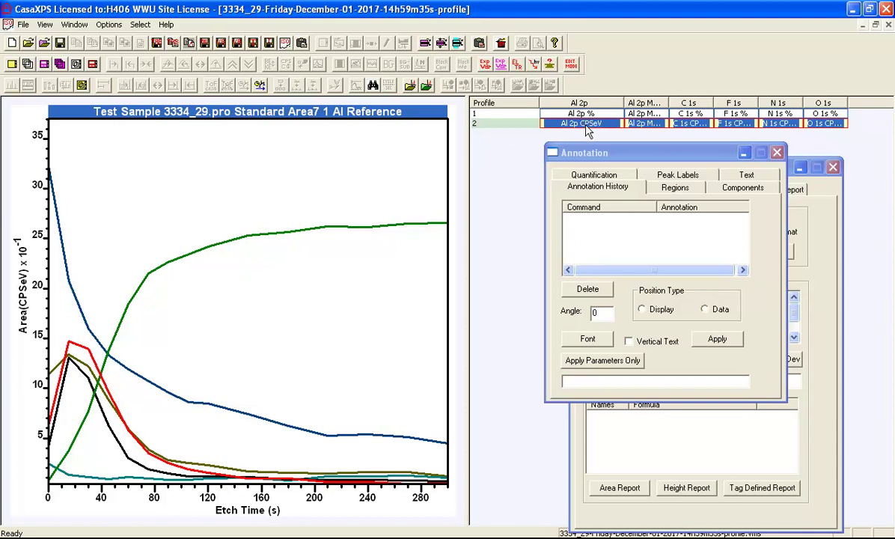
click(668, 174)
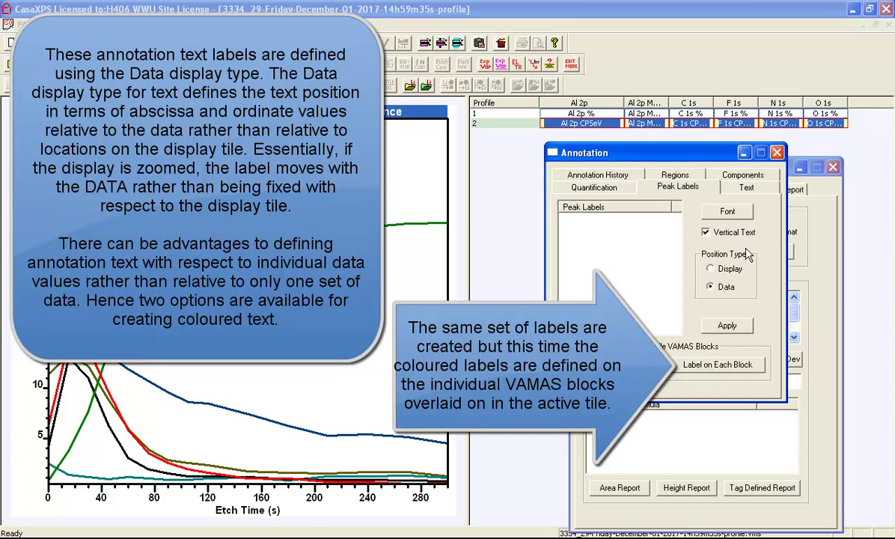
click(704, 366)
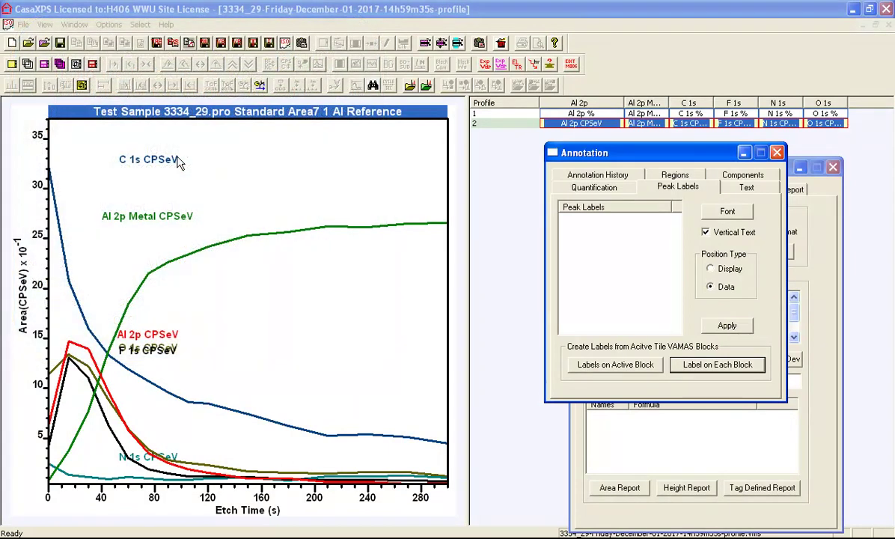
Step: Examine the annotation history of the individual CPSeV blocks in the second profile row, ending with all its traces overlaid
click(592, 175)
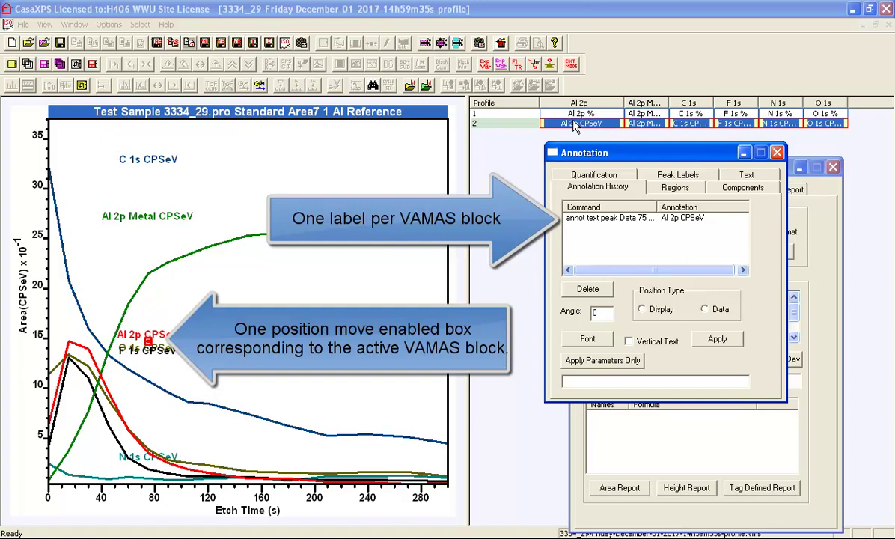
click(636, 124)
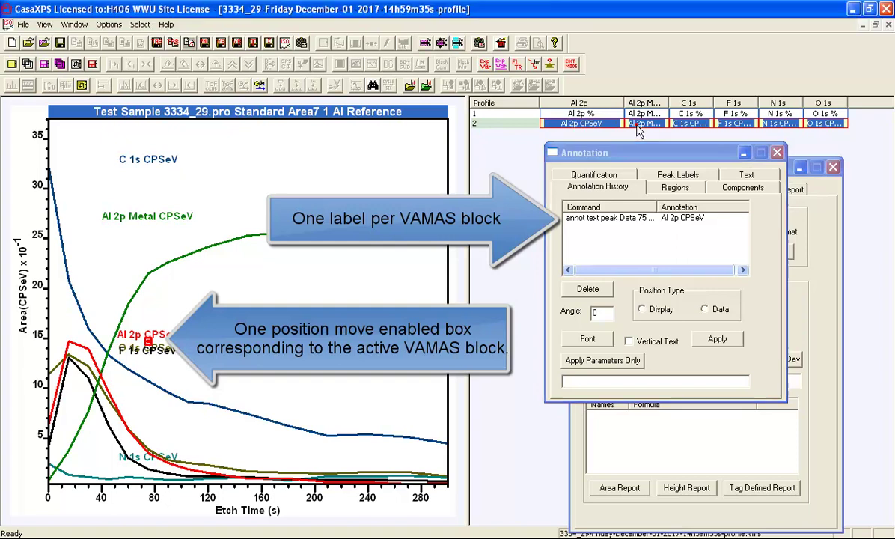
click(690, 124)
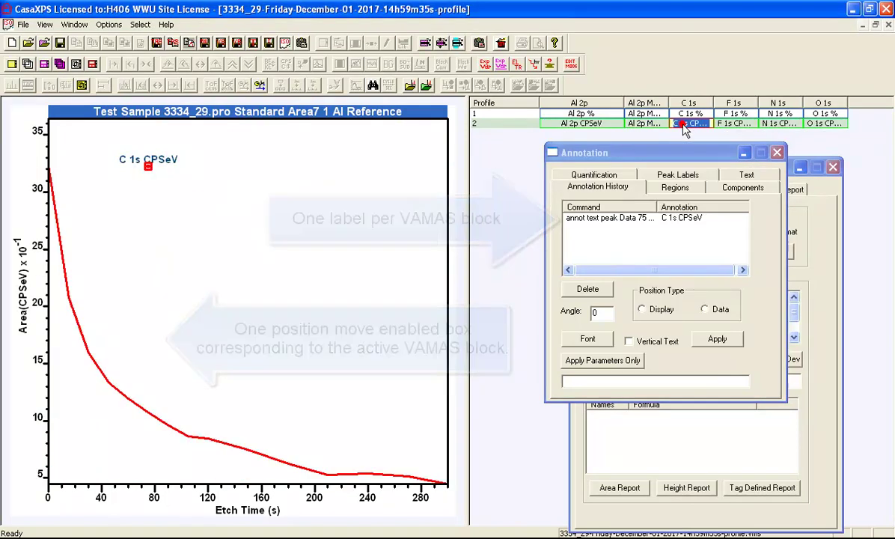
click(724, 126)
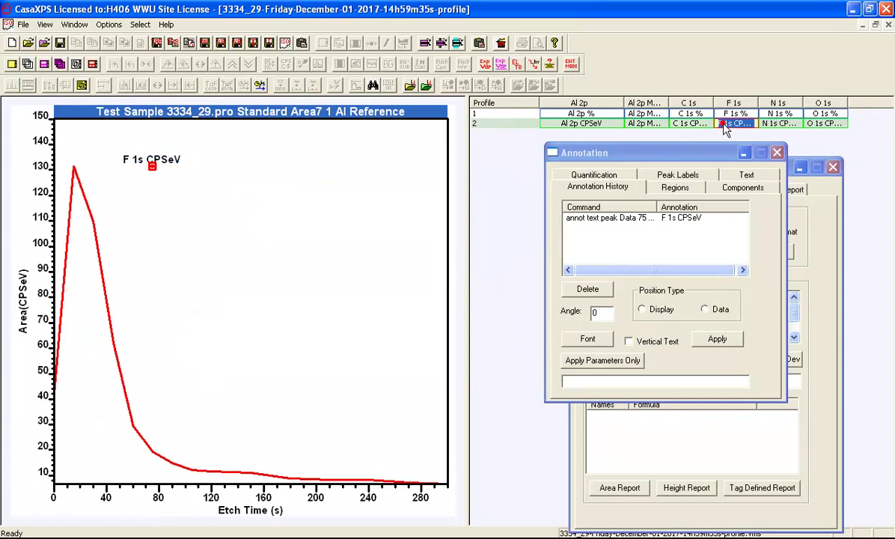
click(765, 123)
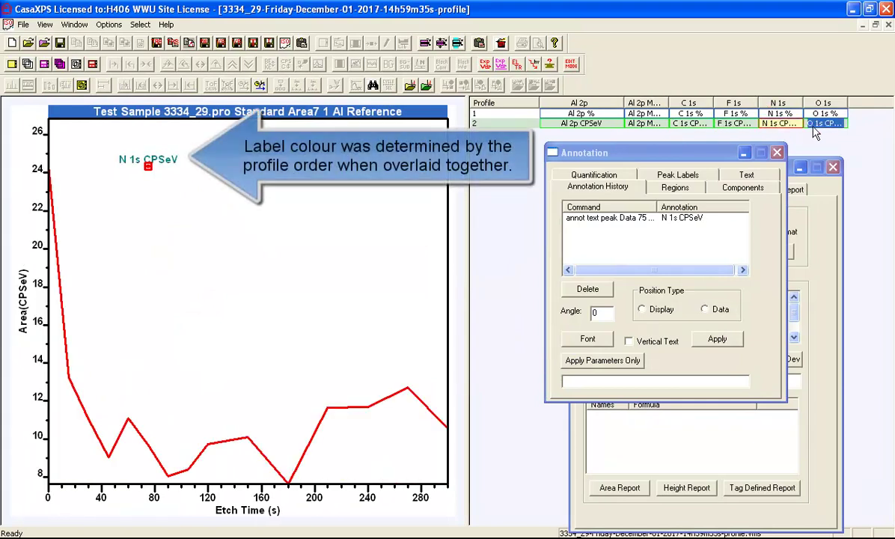
click(823, 124)
click(554, 124)
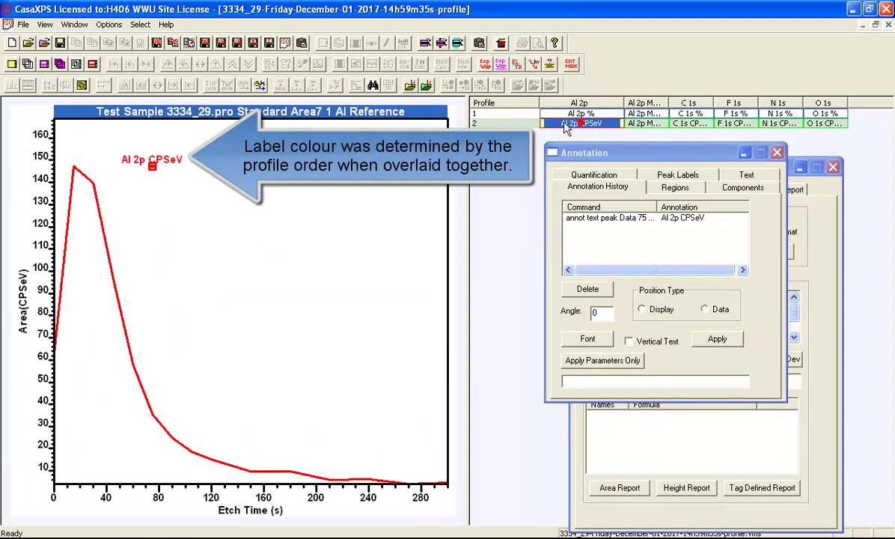
click(483, 123)
click(27, 63)
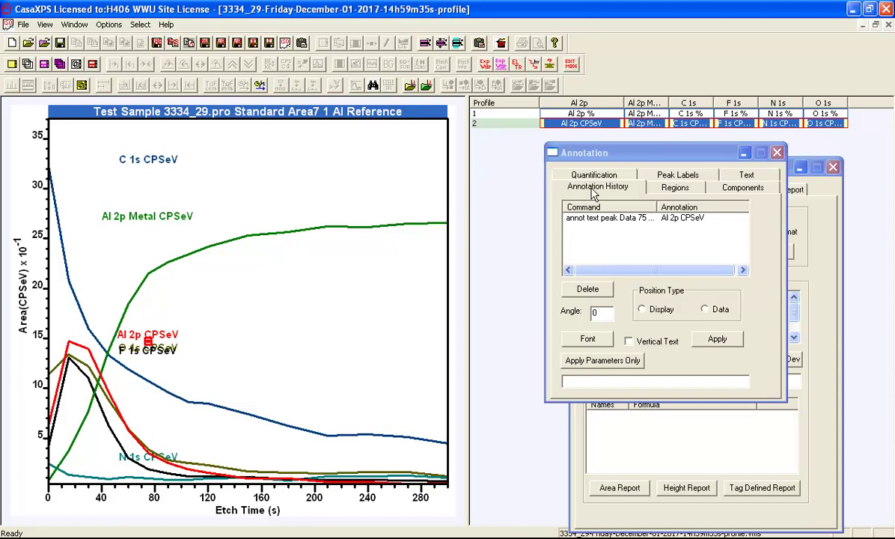
Step: Return to the overlaid atomic concentration traces of the first row and move the Al 2p Metal % label beside its curve
click(562, 113)
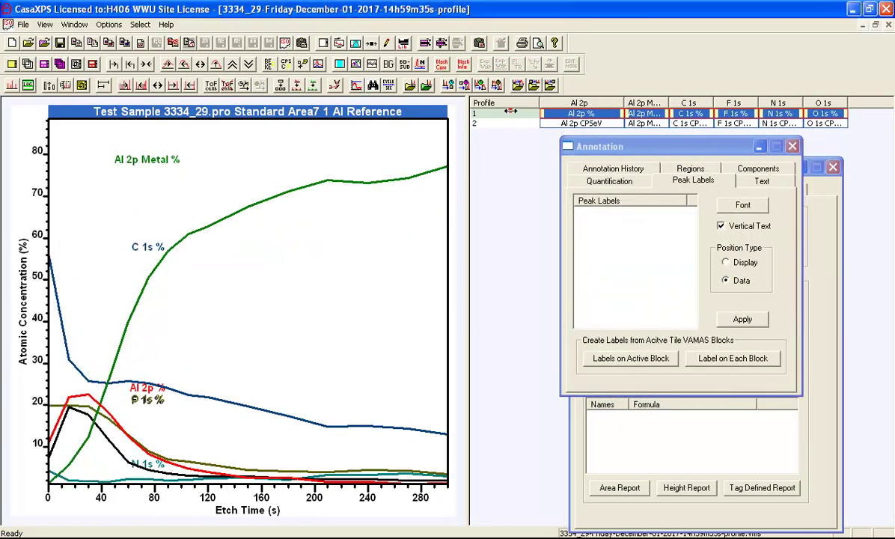
click(476, 104)
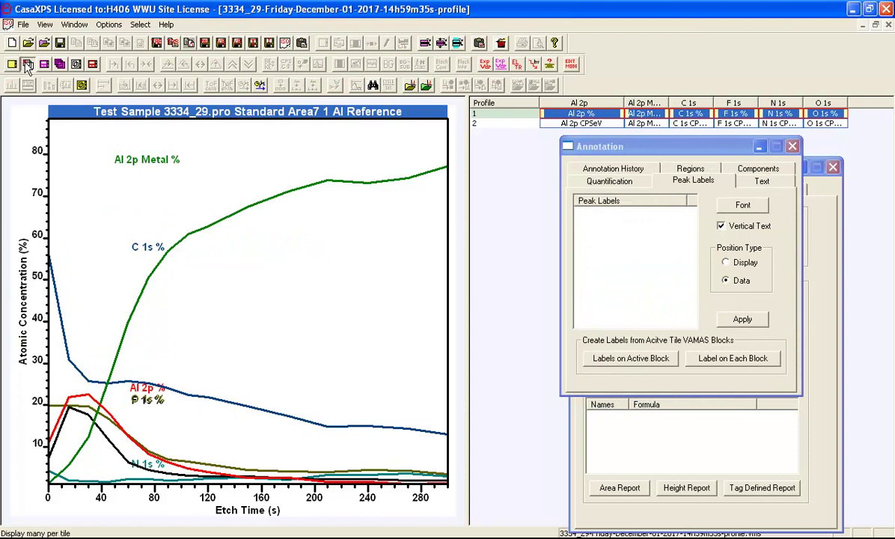
click(621, 171)
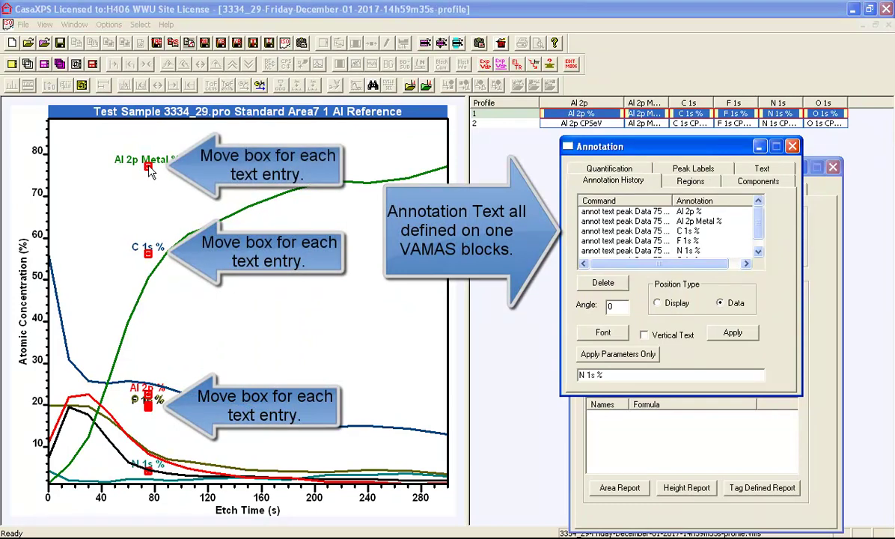
mouse_move(149, 170)
mouse_down()
mouse_move(336, 171)
mouse_move(339, 182)
mouse_up()
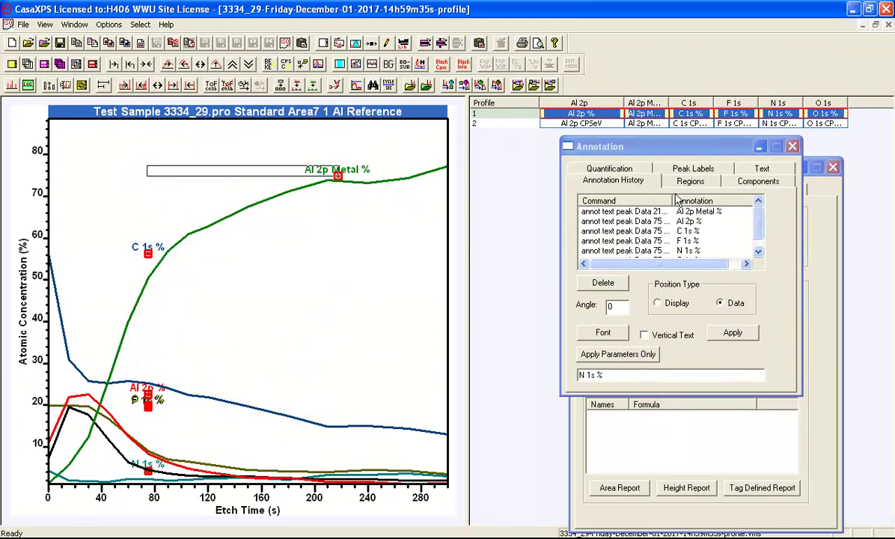
Step: With the annotation history active, move the C 1s, Al 2p, F 1s, O 1s and N 1s % labels beside their matching curves
click(689, 172)
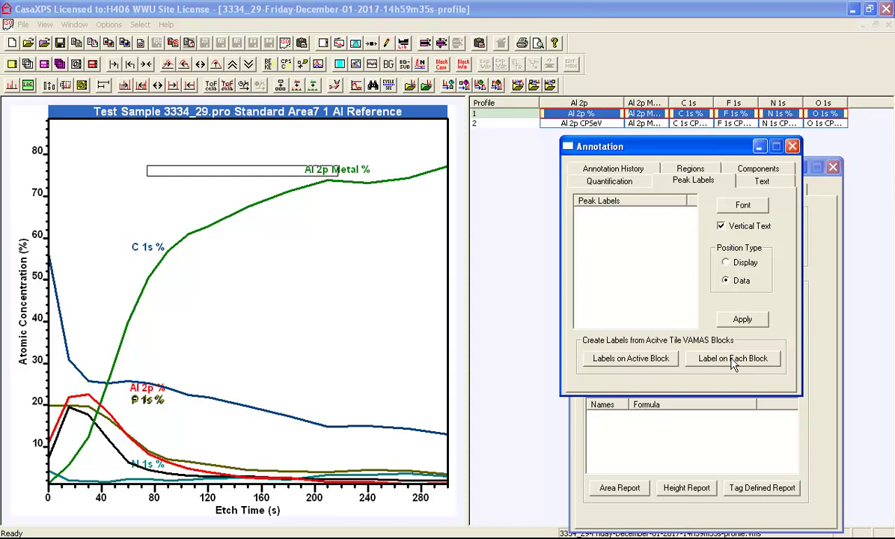
click(602, 169)
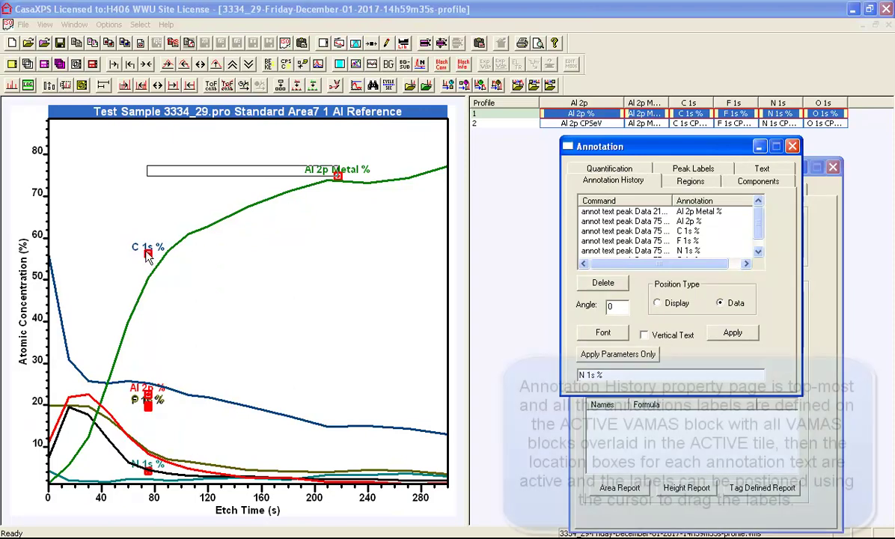
drag(148, 256, 369, 428)
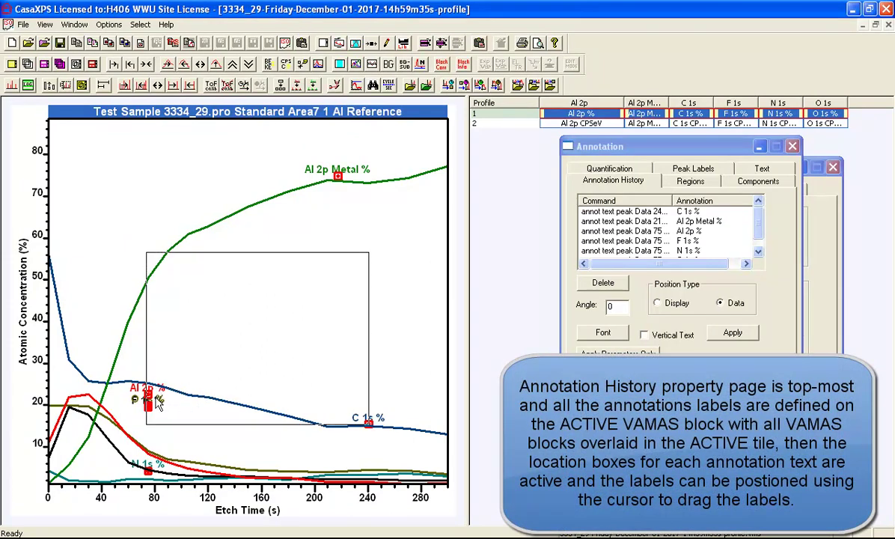
mouse_move(150, 401)
mouse_down()
mouse_move(71, 401)
mouse_move(137, 402)
mouse_move(183, 424)
mouse_move(90, 412)
mouse_move(85, 429)
mouse_move(68, 432)
mouse_up()
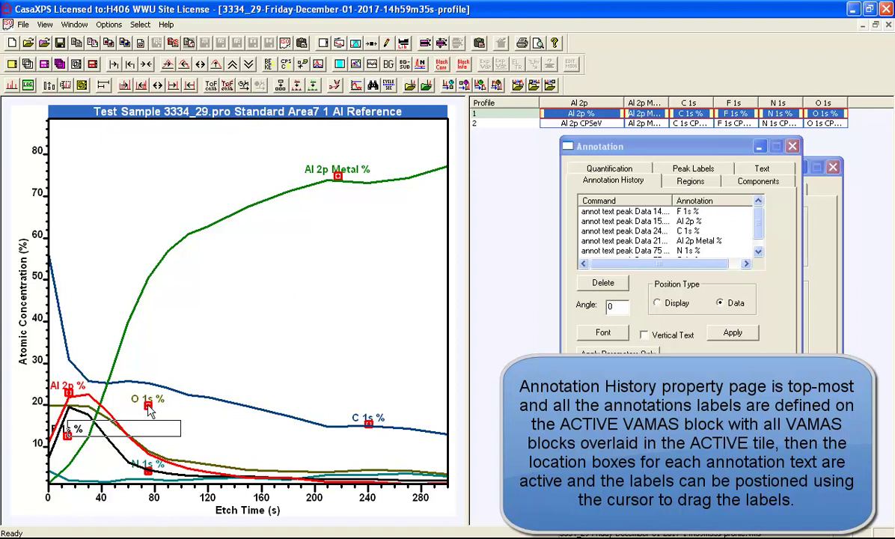
mouse_move(152, 411)
mouse_down()
mouse_move(362, 474)
mouse_move(350, 472)
mouse_up()
drag(141, 441, 99, 465)
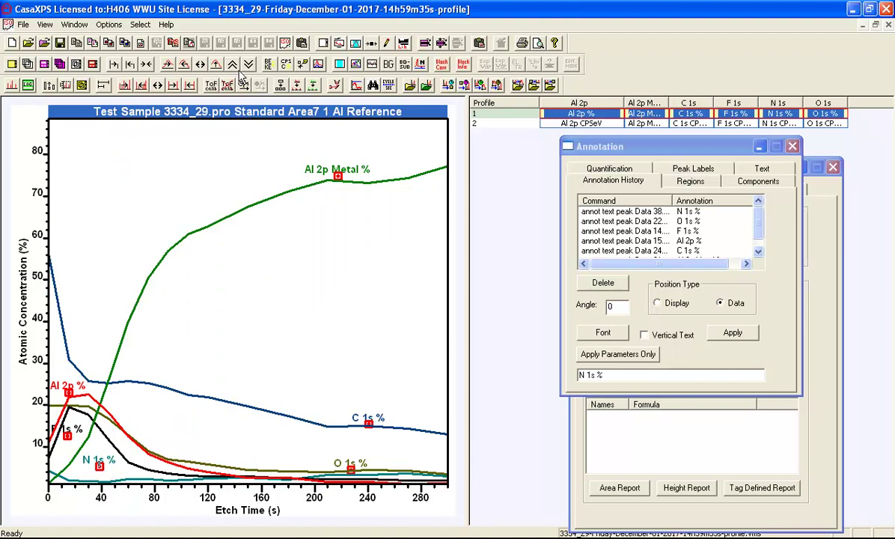
Step: Add margins around the traces on both axes, and turn on Draw Points with shape width 12 in the tile display parameters
click(216, 64)
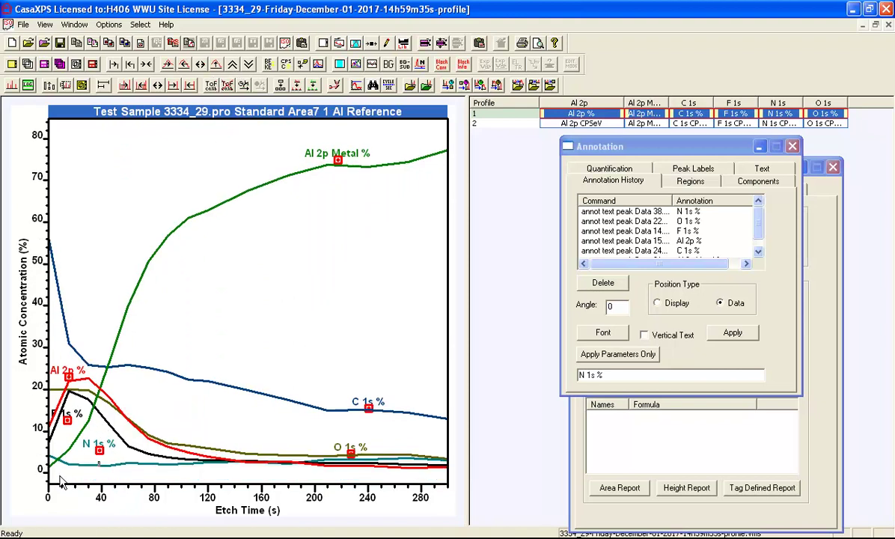
click(158, 85)
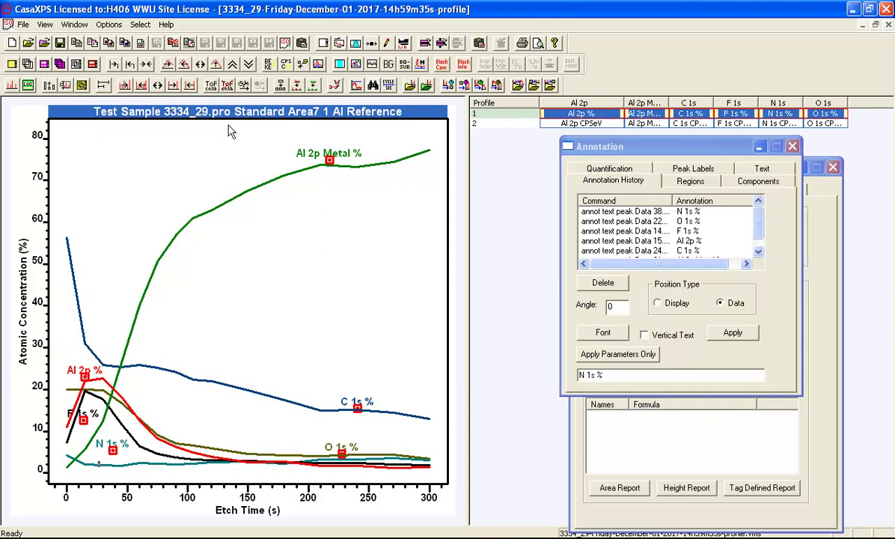
click(322, 43)
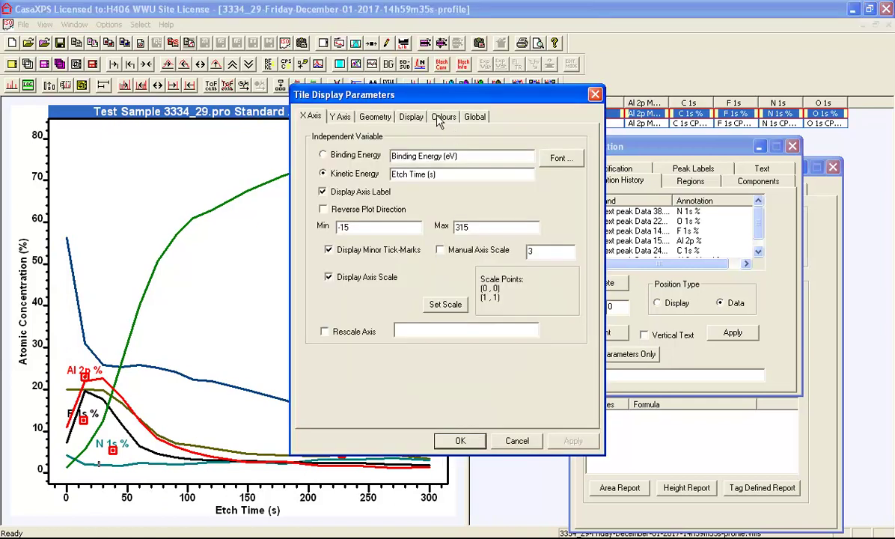
click(410, 116)
click(528, 232)
text(1)
click(381, 295)
click(574, 440)
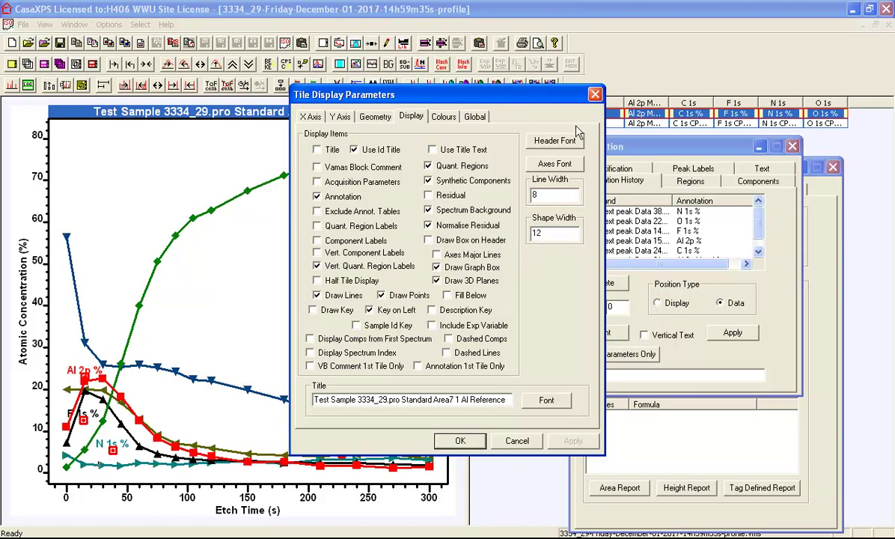
key(Escape)
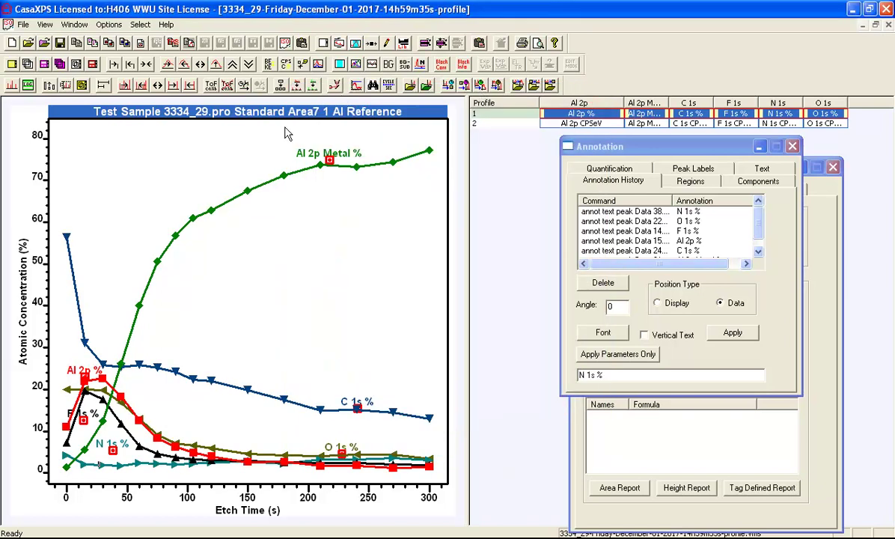
Step: Copy the formatted atomic concentration plot to the clipboard as a bitmap
click(76, 42)
click(394, 218)
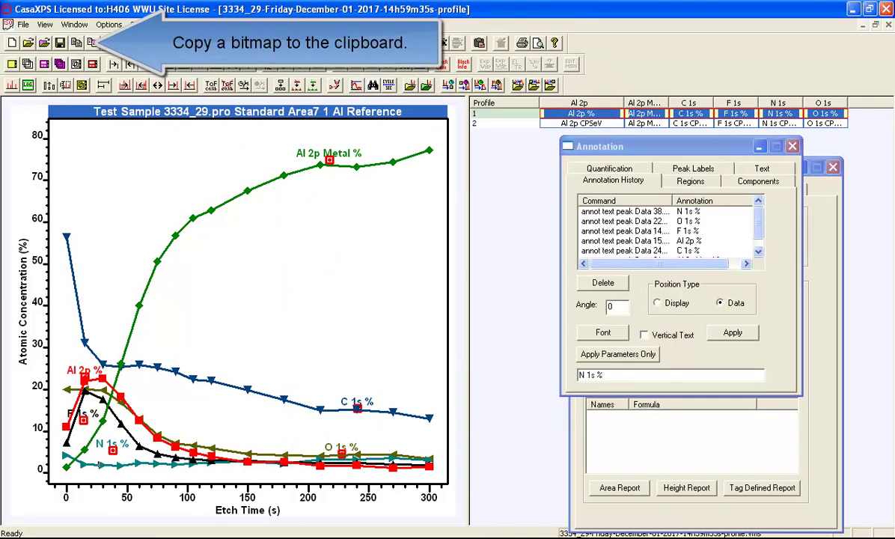